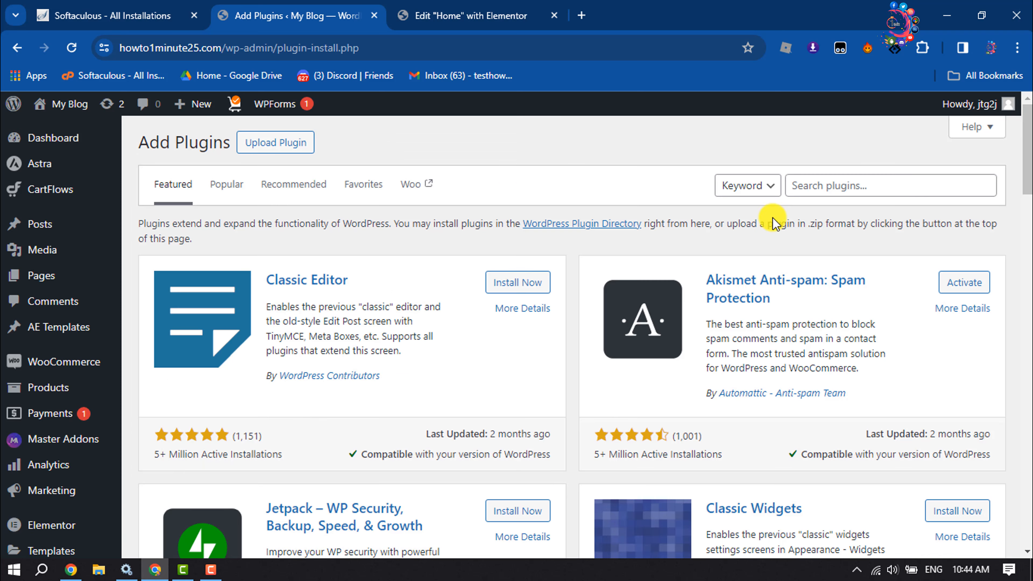
Search the plugin directory for "sina" to check the Sina Extension for Elementor plugin.
left_click(836, 185)
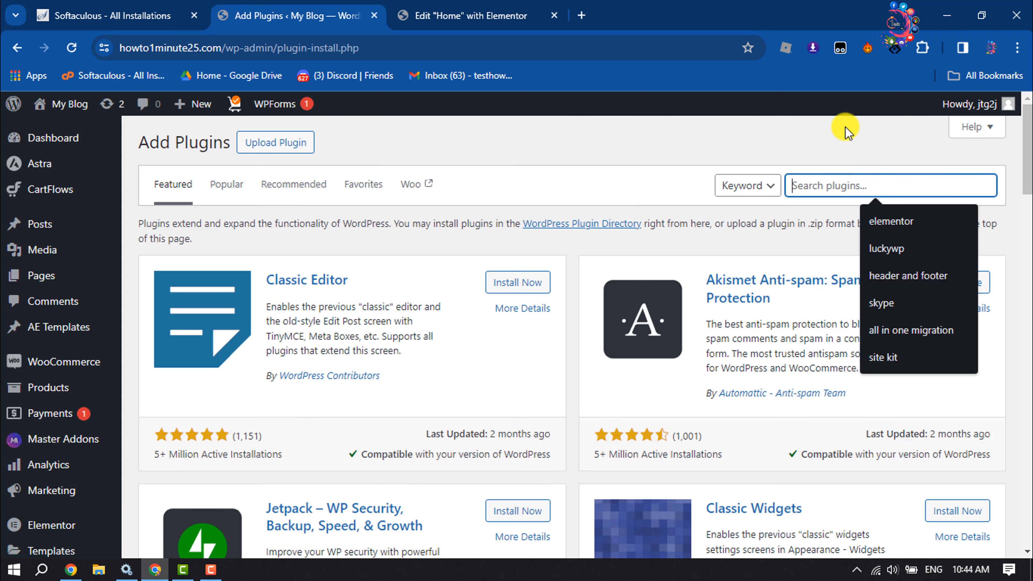
type("sina")
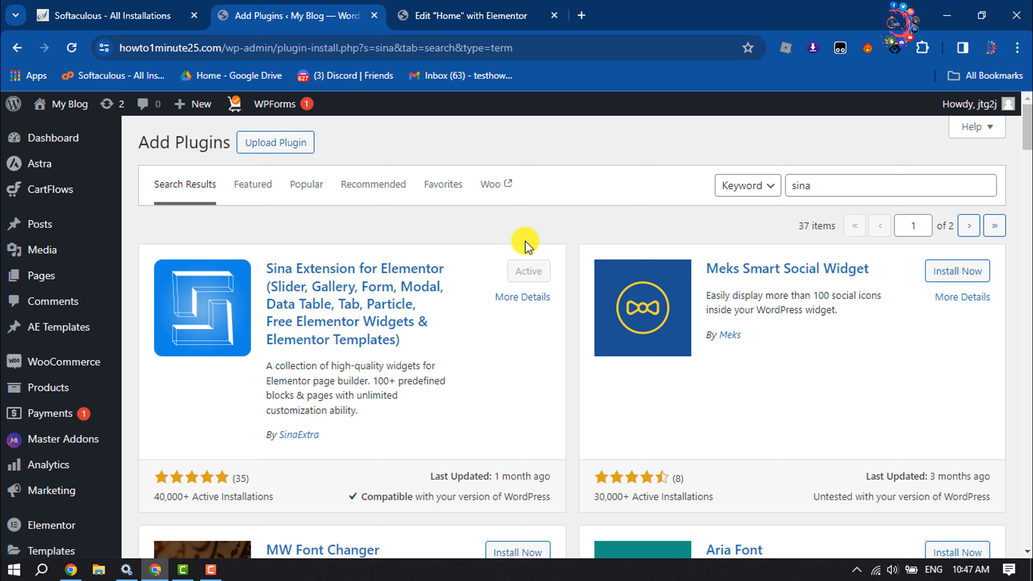
In the Elementor editor for the Home page, insert a single-column container directly above the testimonial quote section.
left_click(440, 17)
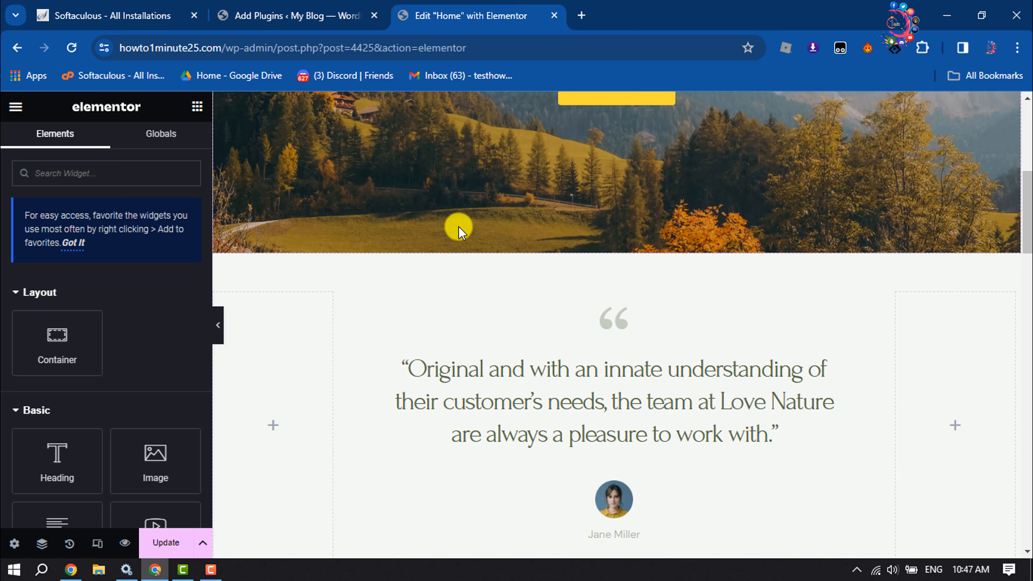
mouse_move(492, 407)
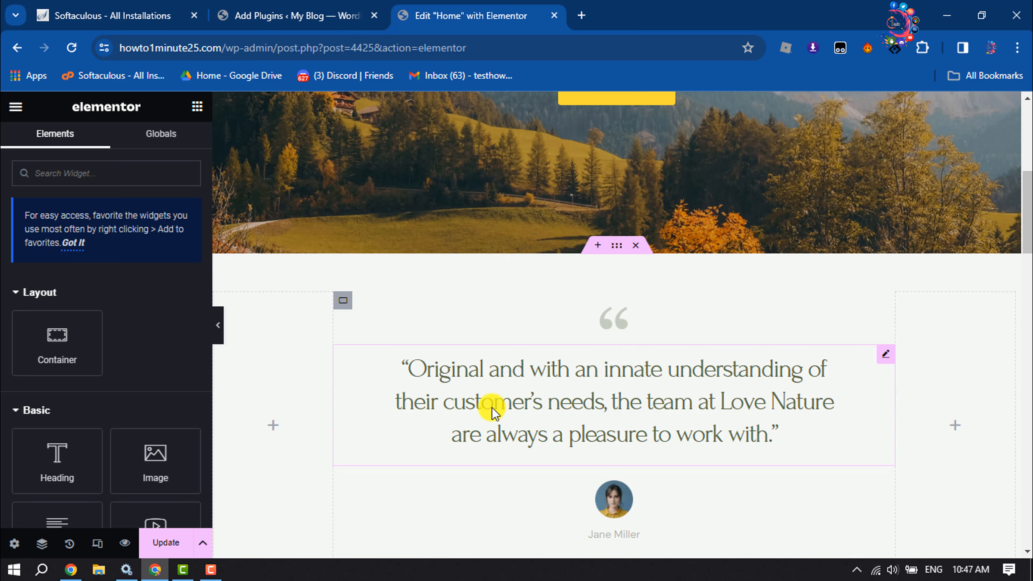
left_click(598, 246)
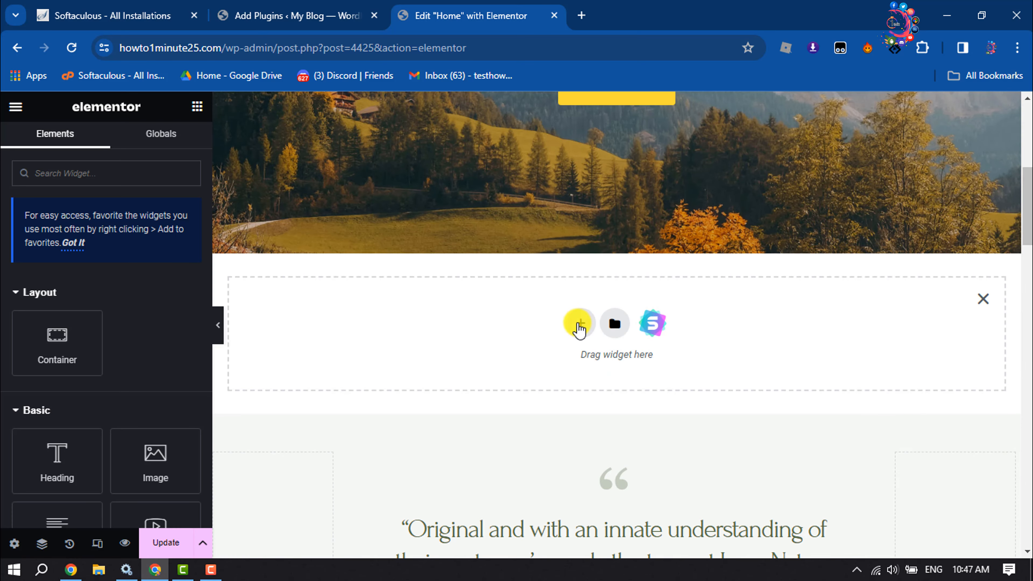
left_click(580, 326)
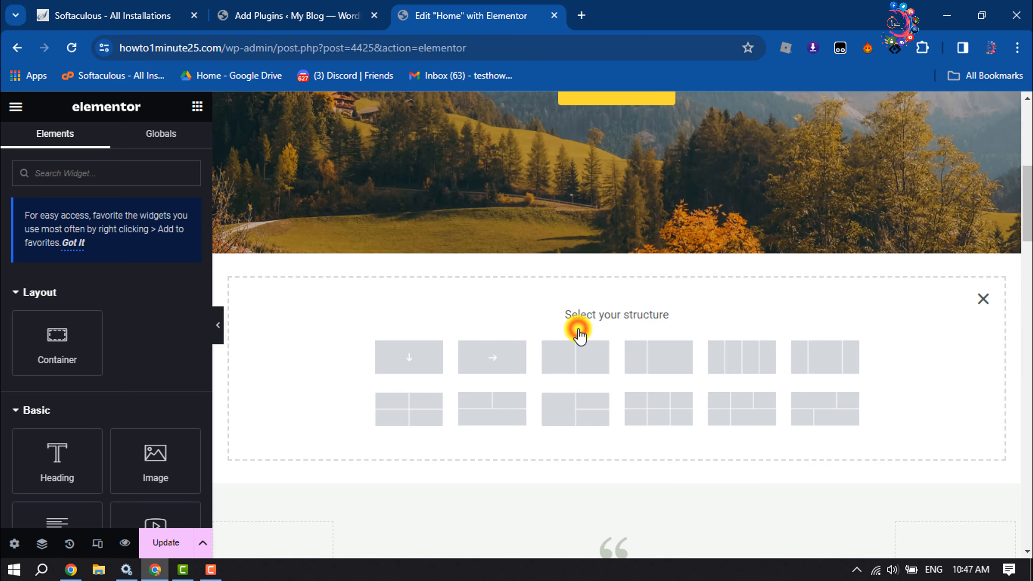
left_click(410, 358)
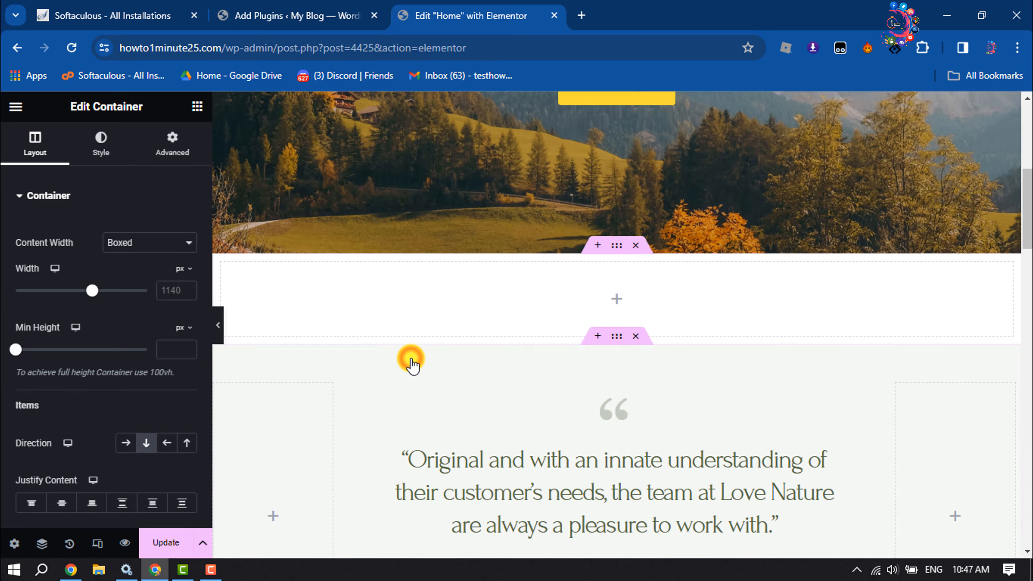
Search the widgets for "flip" and add the Sina Flip Box widget to the new empty container.
left_click(622, 300)
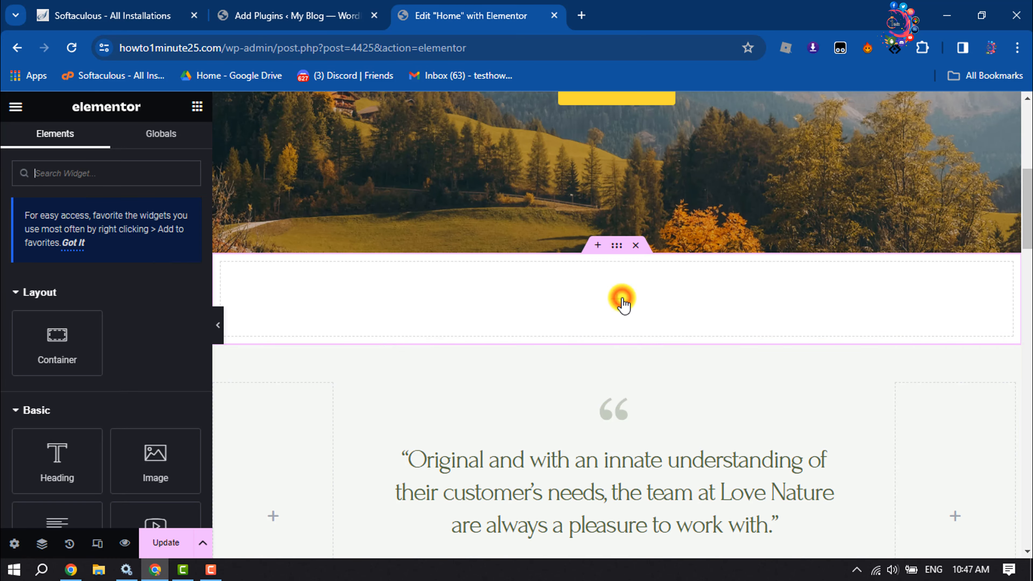
left_click(128, 167)
type("flipbox")
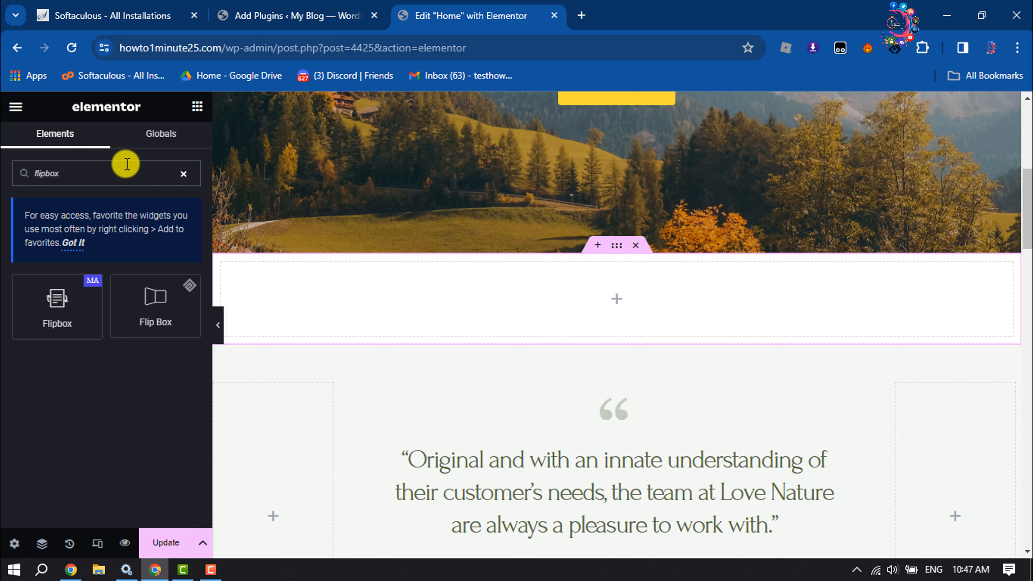
key("BackSpace")
key("BackSpace")
key("BackSpace")
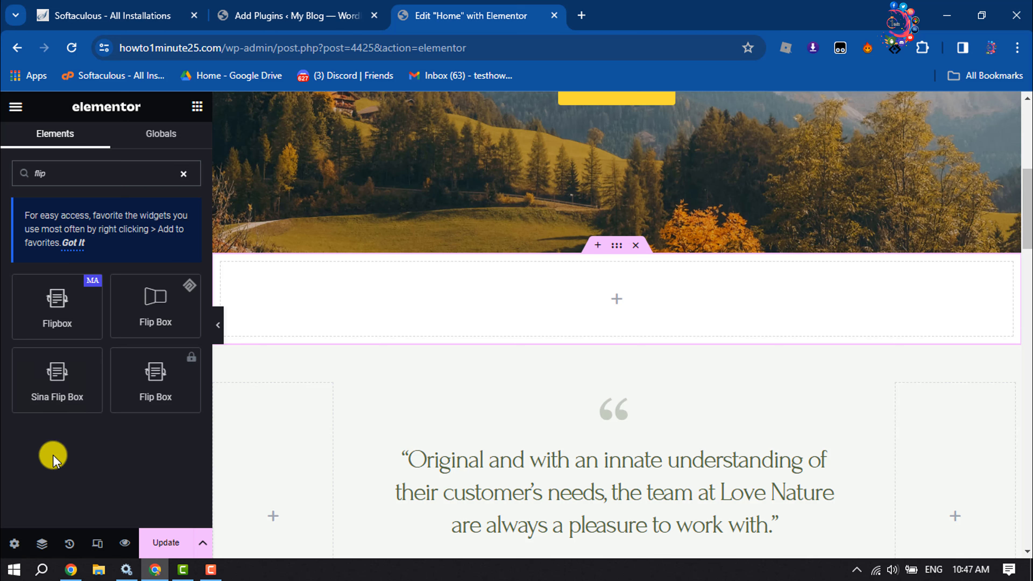
left_click_drag(56, 372, 617, 294)
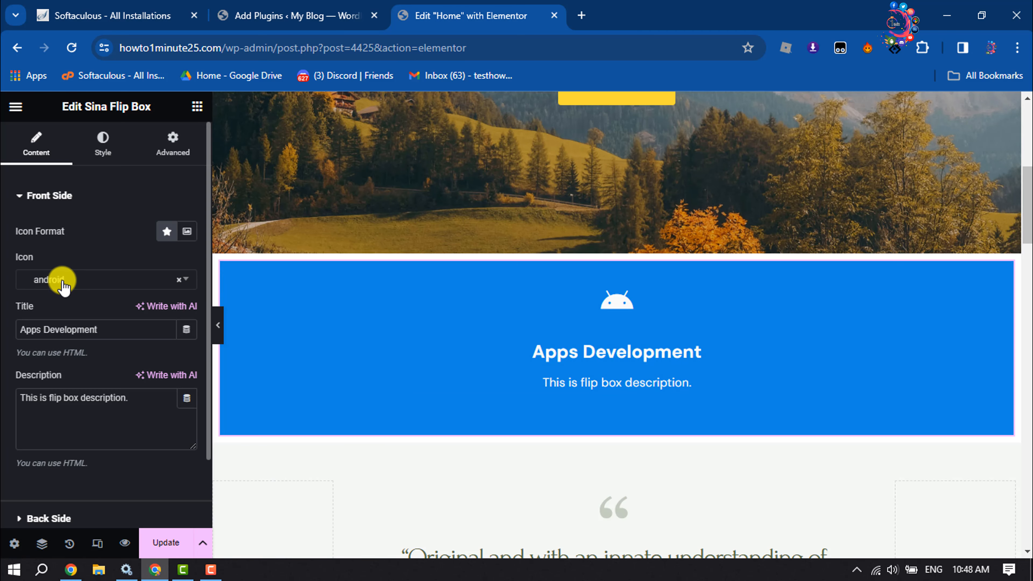
Set the front side's icon format to Image and use the rain cloud picture from the media library.
left_click(92, 280)
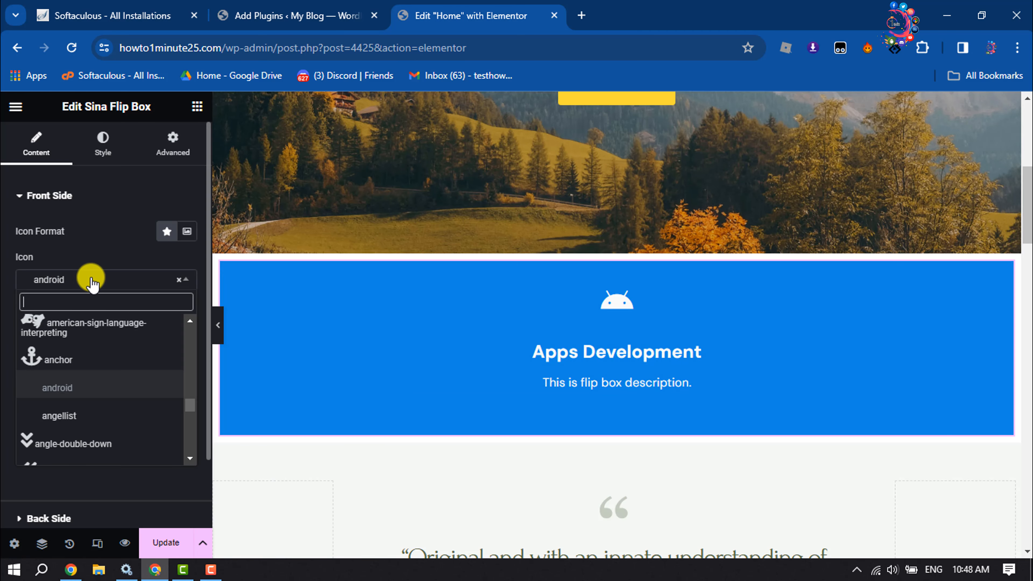
left_click(114, 281)
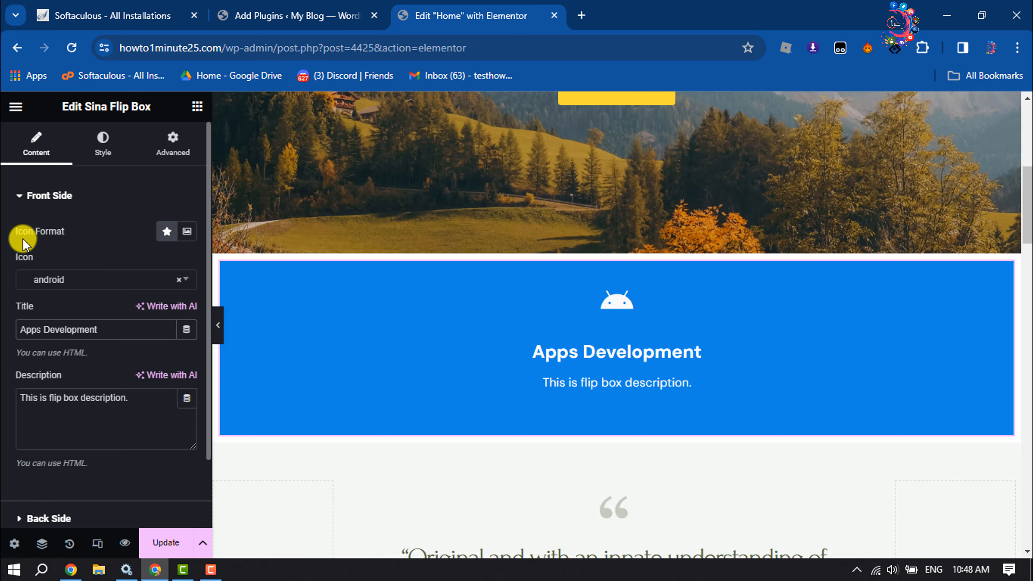
left_click(186, 231)
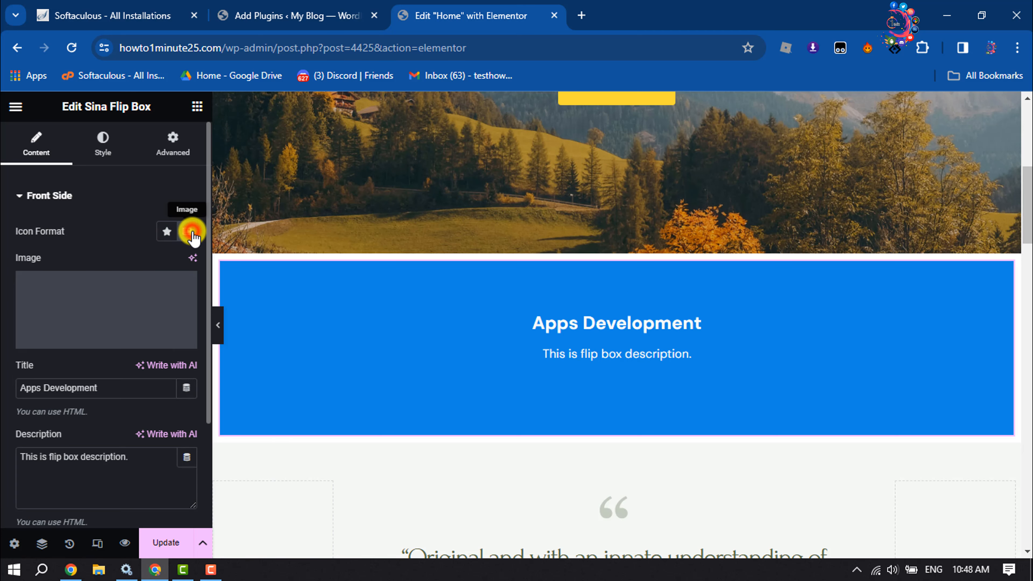
left_click(101, 342)
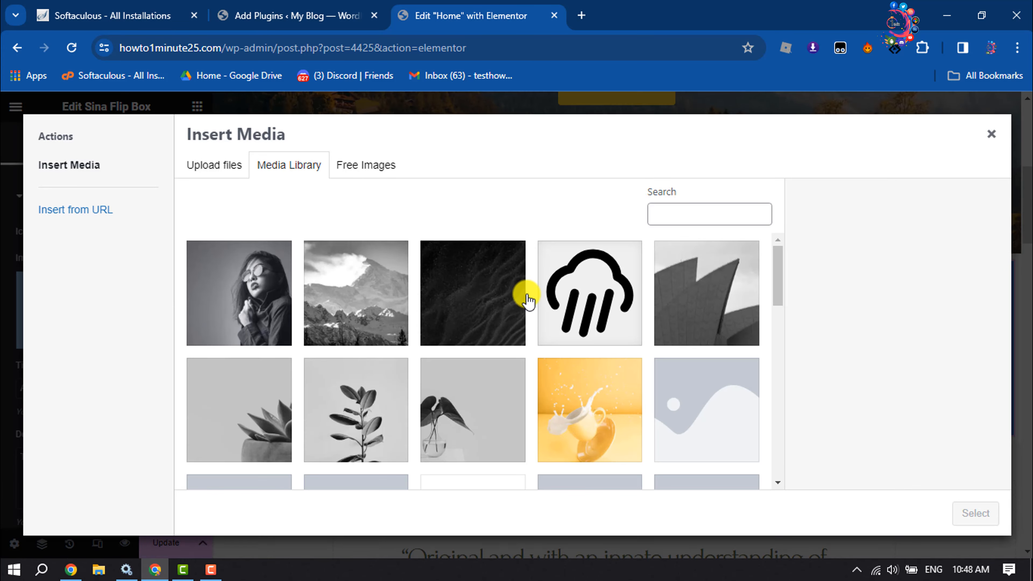
left_click(585, 300)
left_click(973, 515)
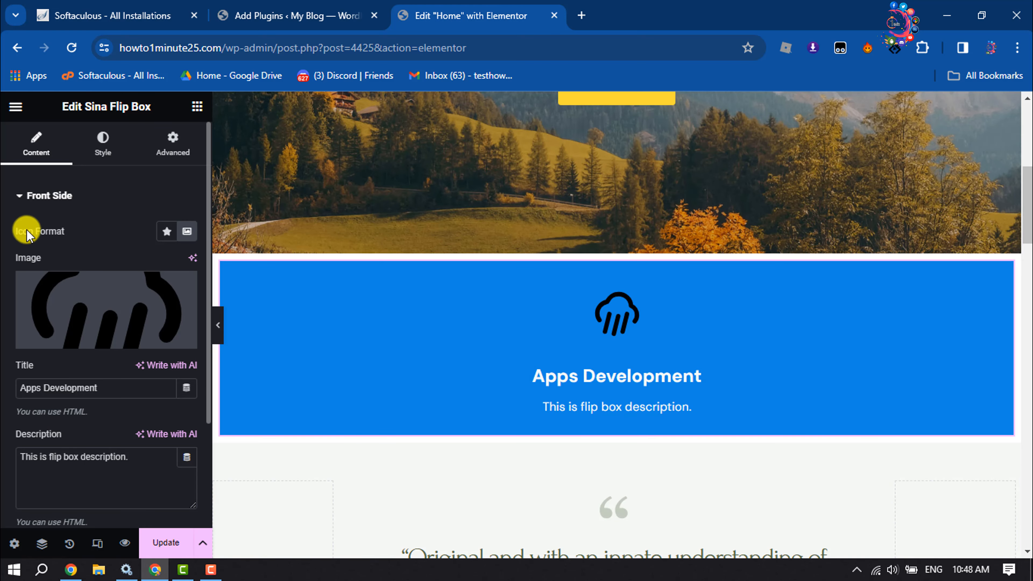
Change the front side's title to "Our RainCloud".
scroll(26, 232, "down", 4)
left_click_drag(141, 316, 71, 312)
left_click_drag(109, 246, 2, 249)
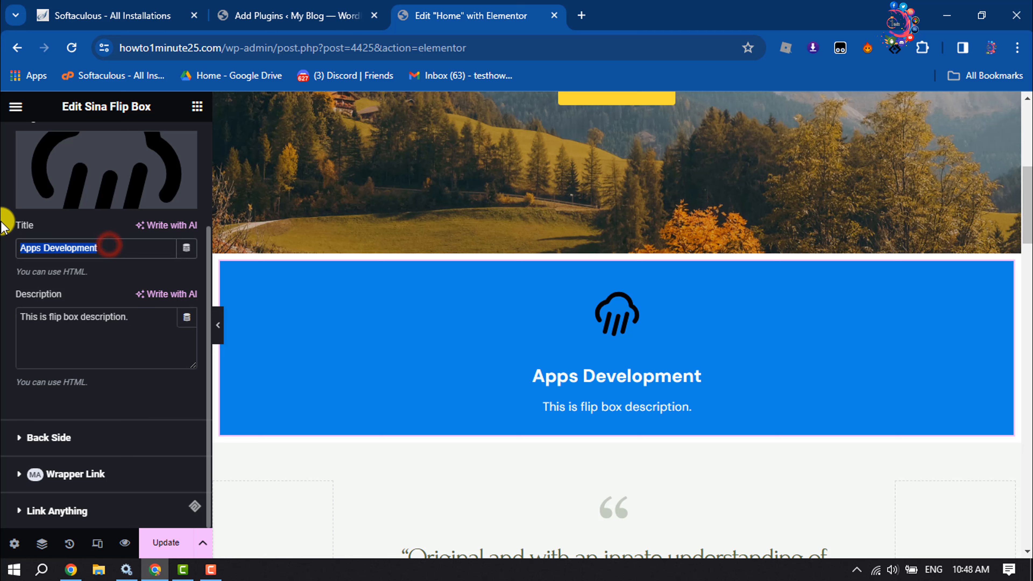
type("Our R")
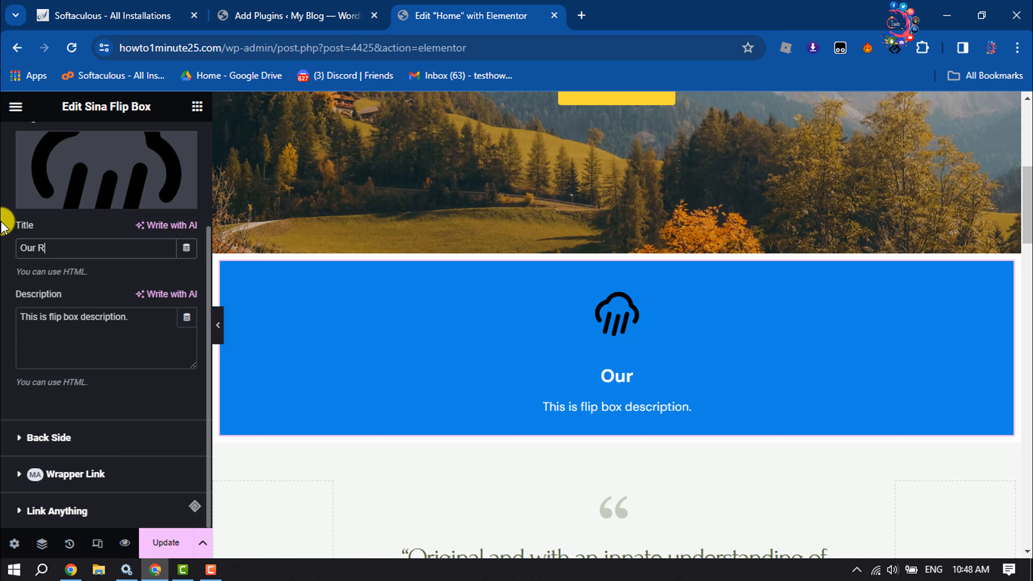
type("ainC")
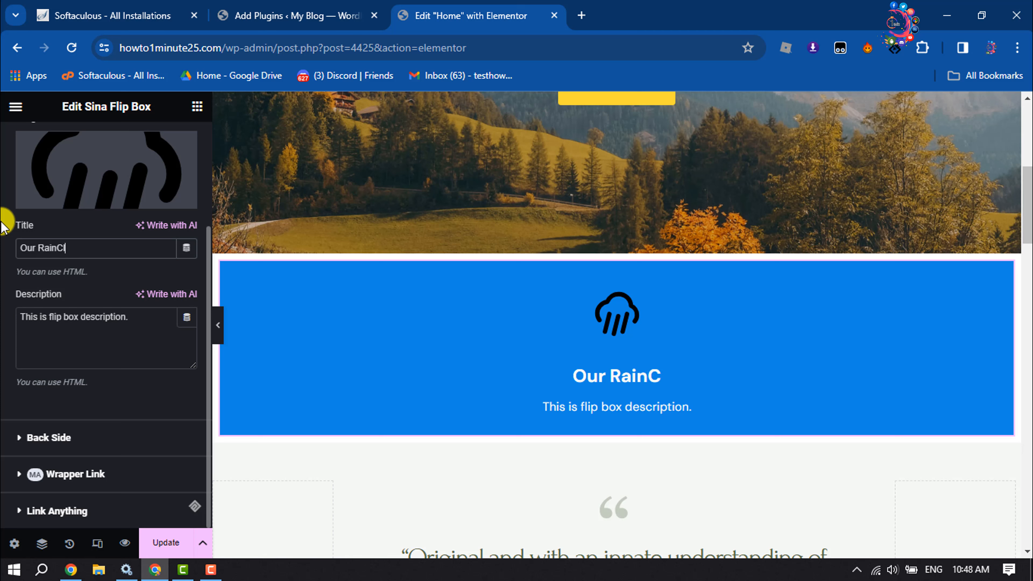
type("loud")
left_click_drag(153, 318, 2, 334)
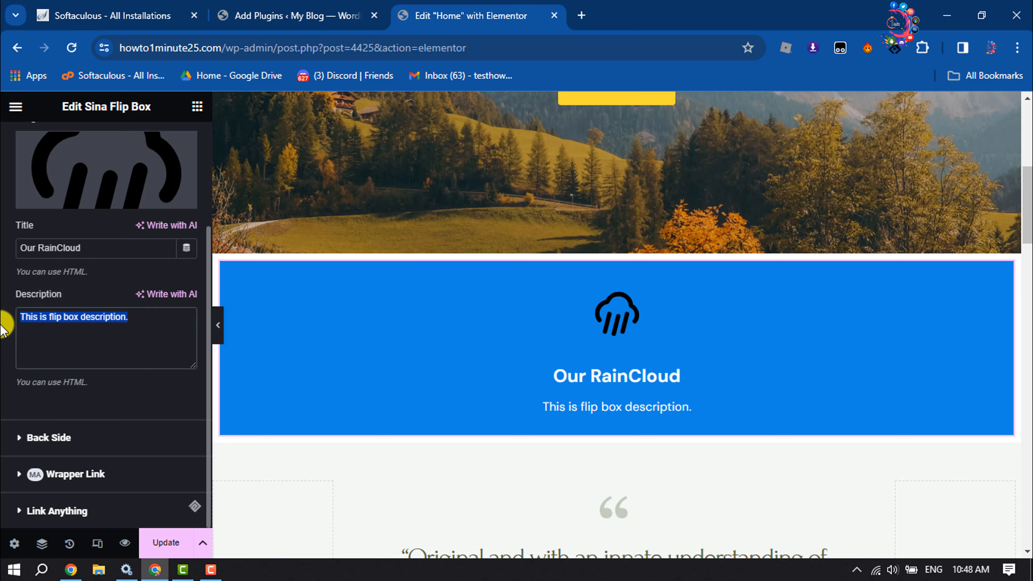
scroll(1, 325, "up", 3)
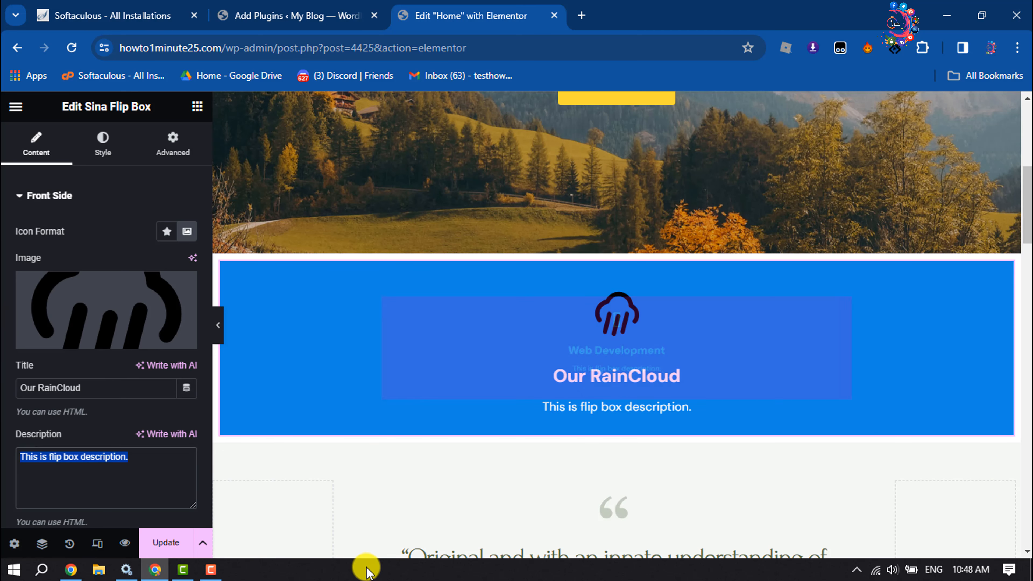
Change the front box's background color to light blue #25DDFF.
left_click(104, 157)
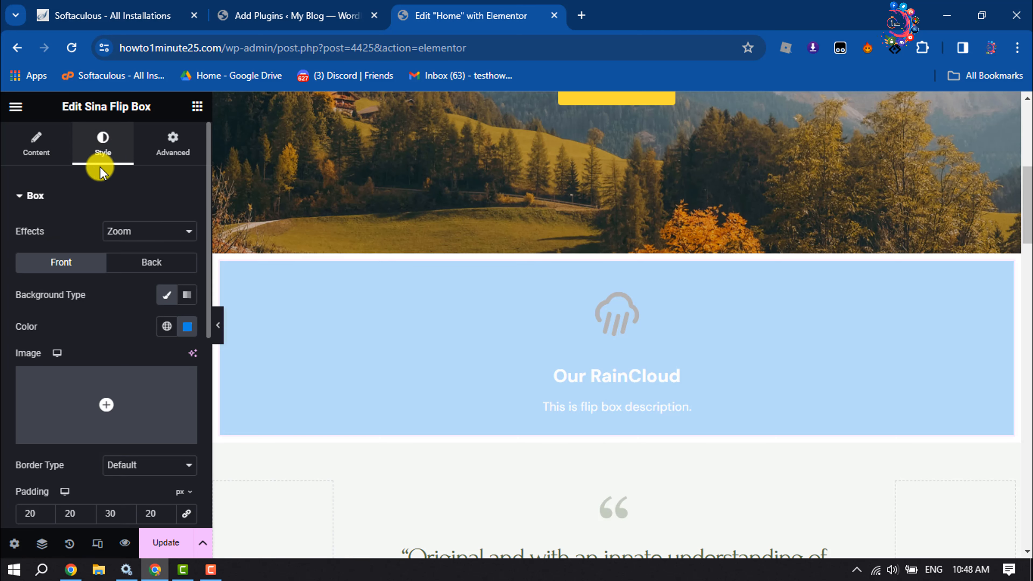
left_click(187, 325)
mouse_move(356, 280)
left_mouse_down()
mouse_move(399, 275)
mouse_move(386, 295)
mouse_move(373, 282)
left_mouse_up()
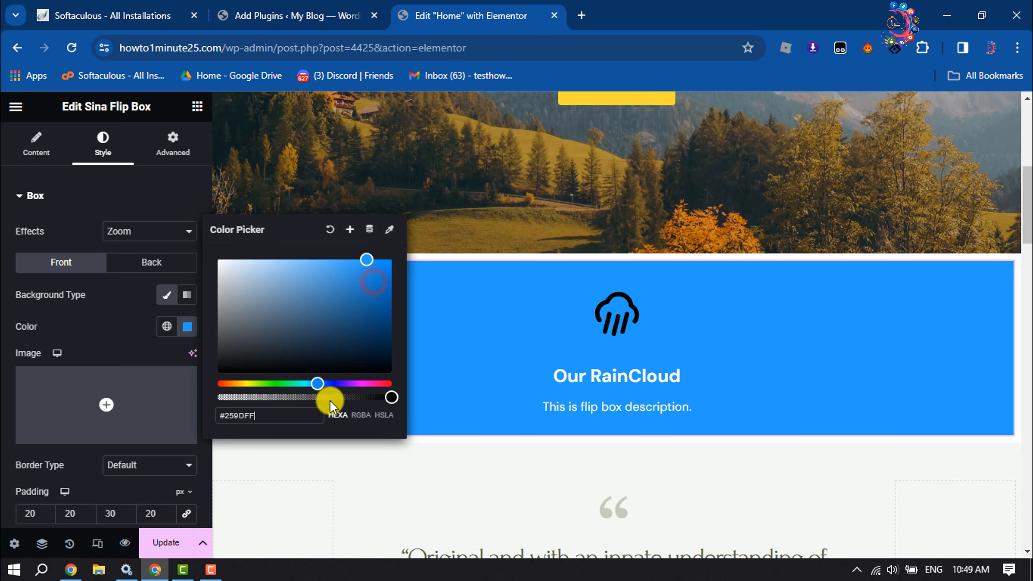
mouse_move(316, 384)
left_mouse_down()
mouse_move(300, 392)
mouse_move(309, 385)
left_mouse_up()
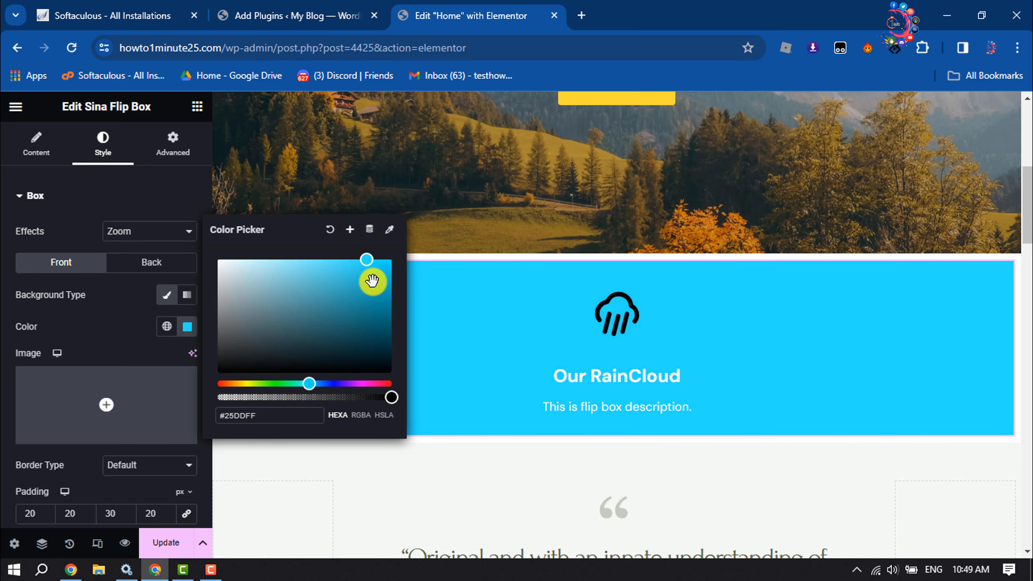
left_click(34, 342)
Review the flip box's other style settings, including background image, padding, height, radius and alignment.
mouse_move(120, 420)
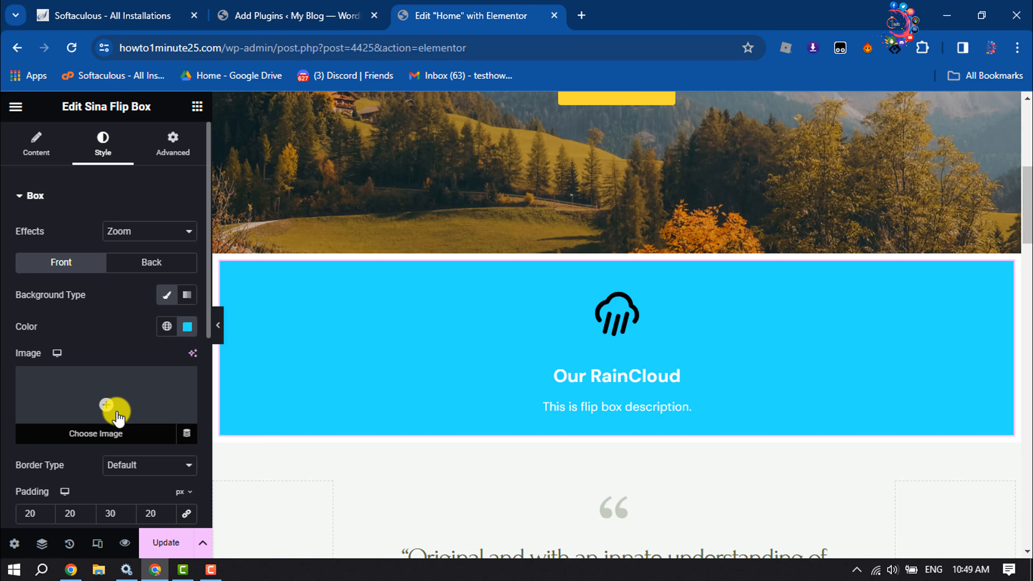
scroll(117, 412, "down", 9)
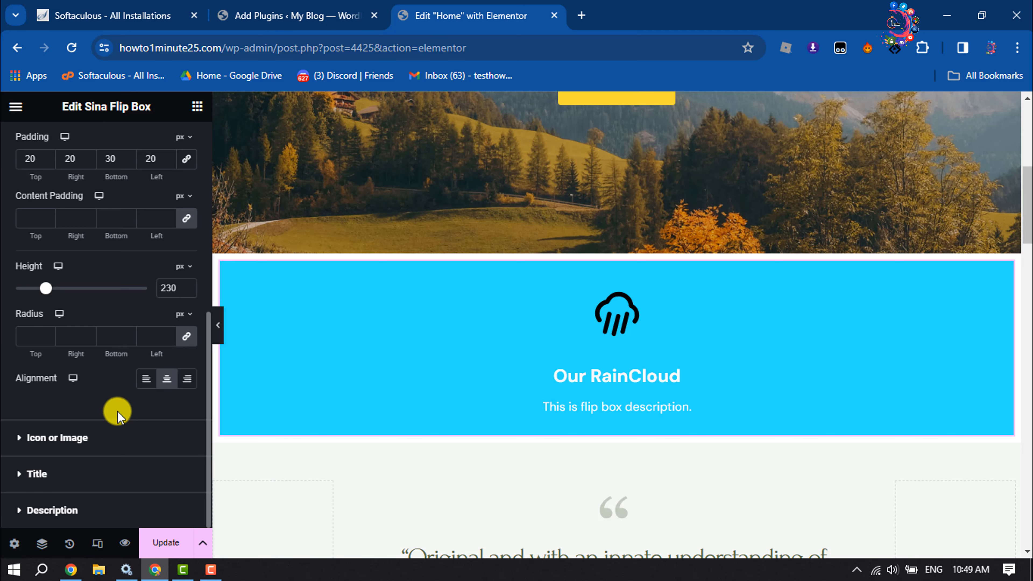
scroll(117, 412, "up", 9)
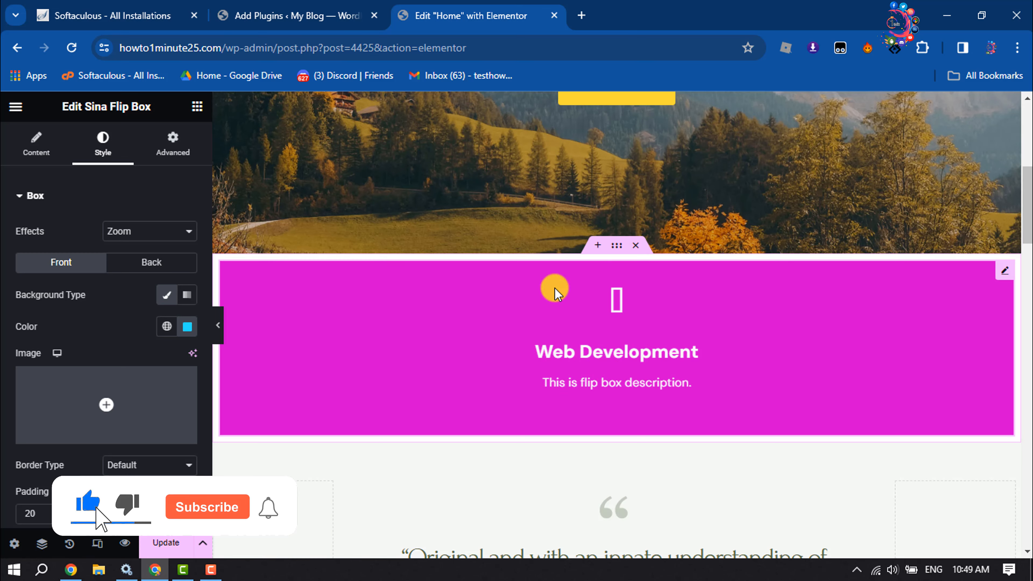
scroll(140, 335, "down", 5)
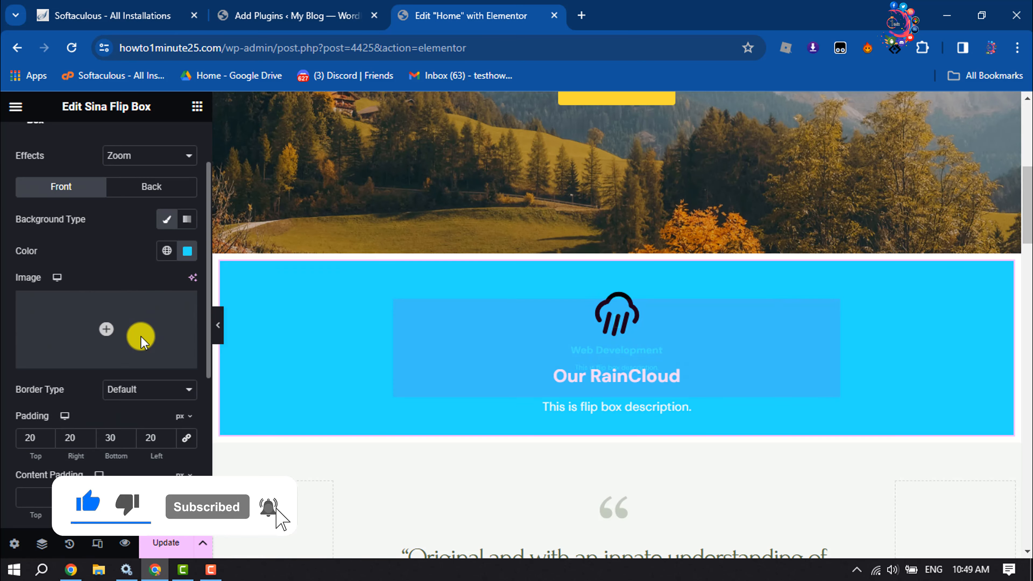
scroll(142, 337, "down", 3)
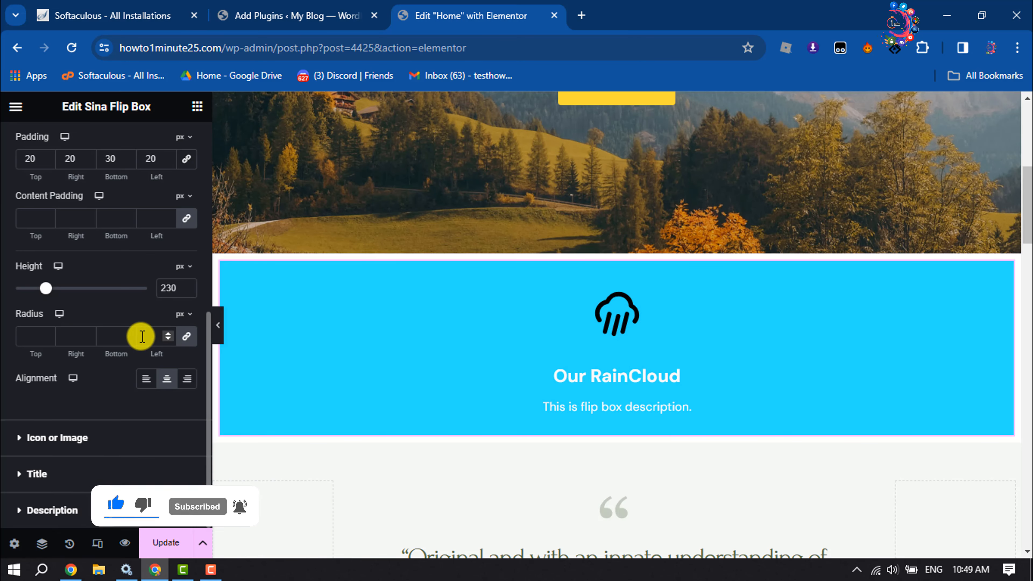
scroll(141, 339, "up", 8)
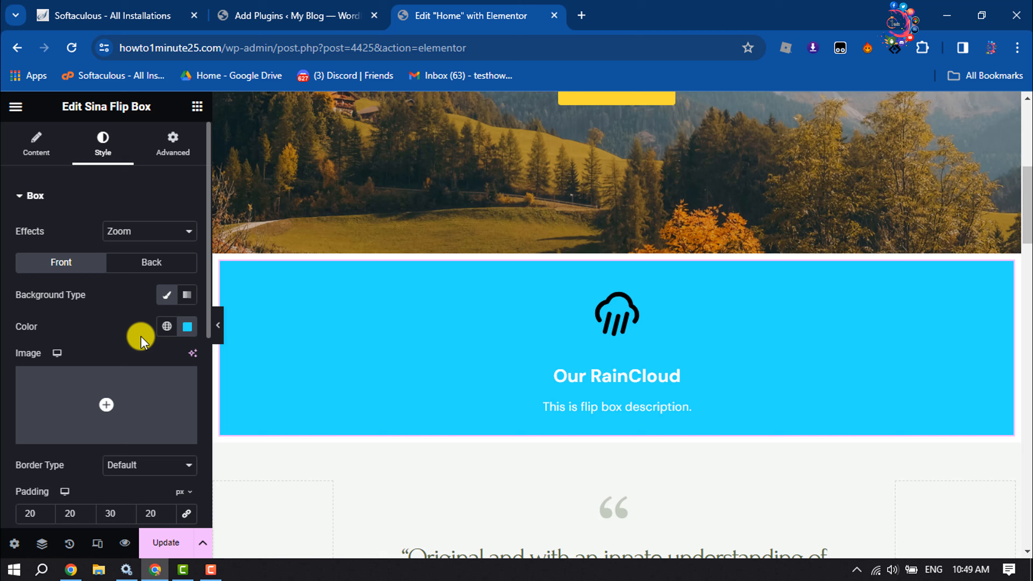
Set the back side's icon format to Image and use avatar_on_about.png from the media library.
left_click(28, 143)
left_click(22, 196)
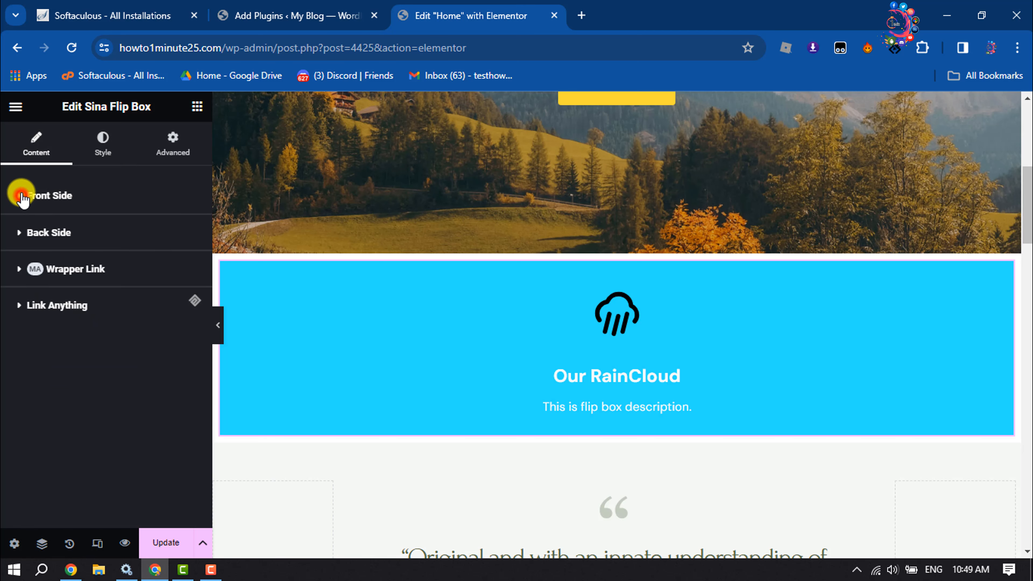
left_click(23, 234)
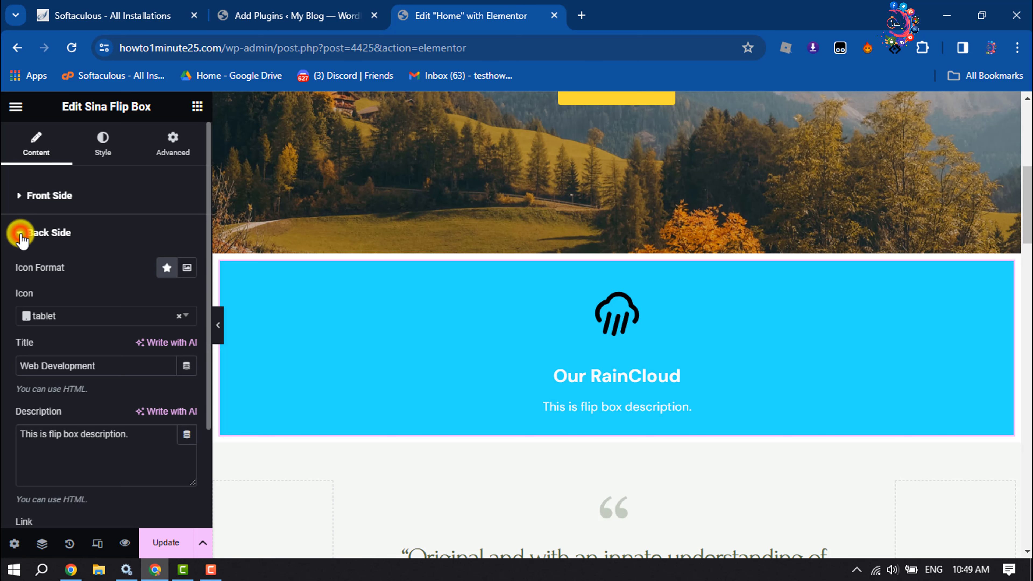
left_click(70, 322)
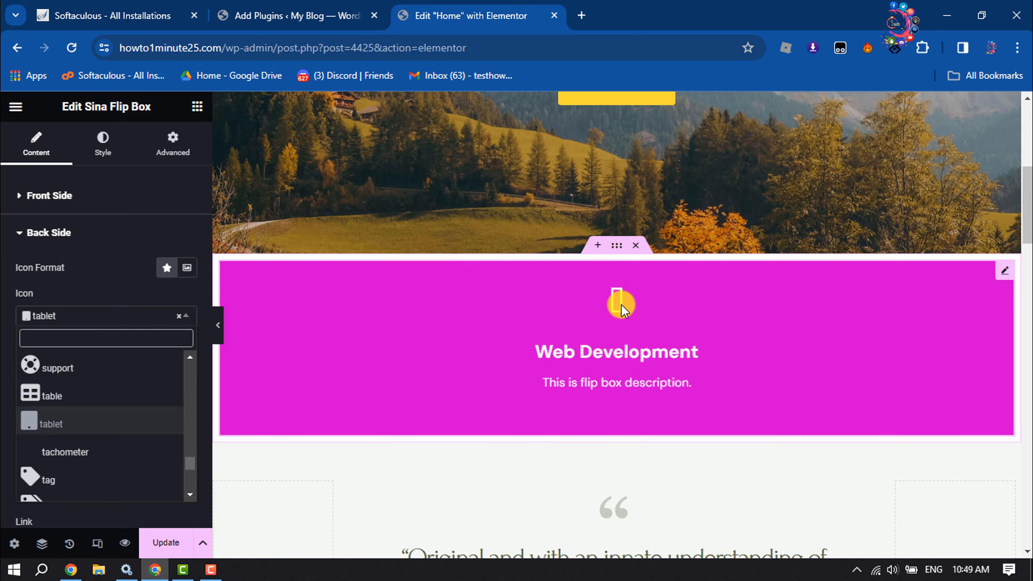
left_click(187, 268)
left_click(105, 378)
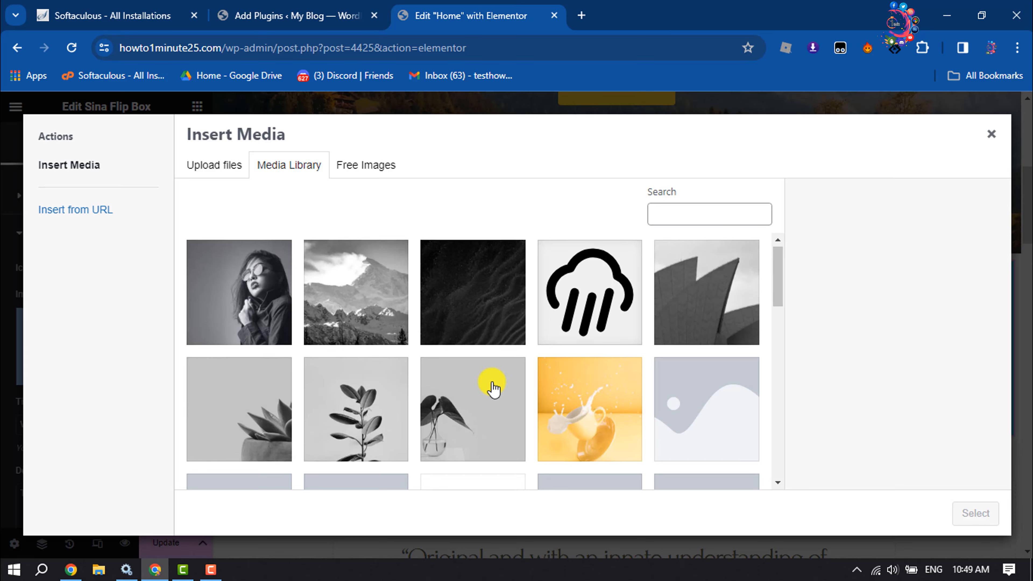
scroll(493, 387, "down", 5)
scroll(492, 388, "down", 3)
scroll(392, 386, "up", 3)
left_click(376, 378)
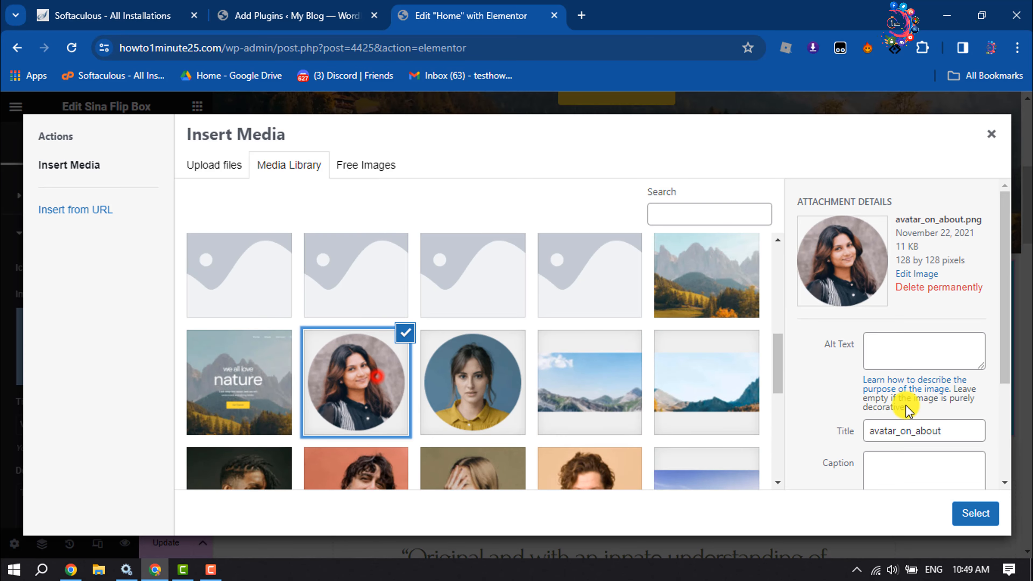
left_click(977, 514)
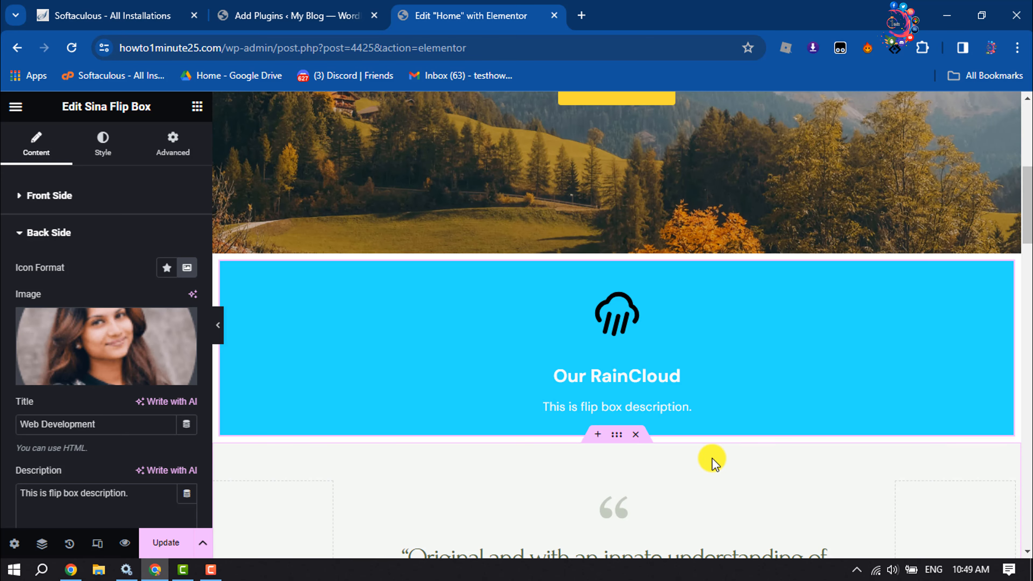
Review the back side's title, description and link fields, reopen the front side's content settings and preview the flip.
mouse_move(623, 322)
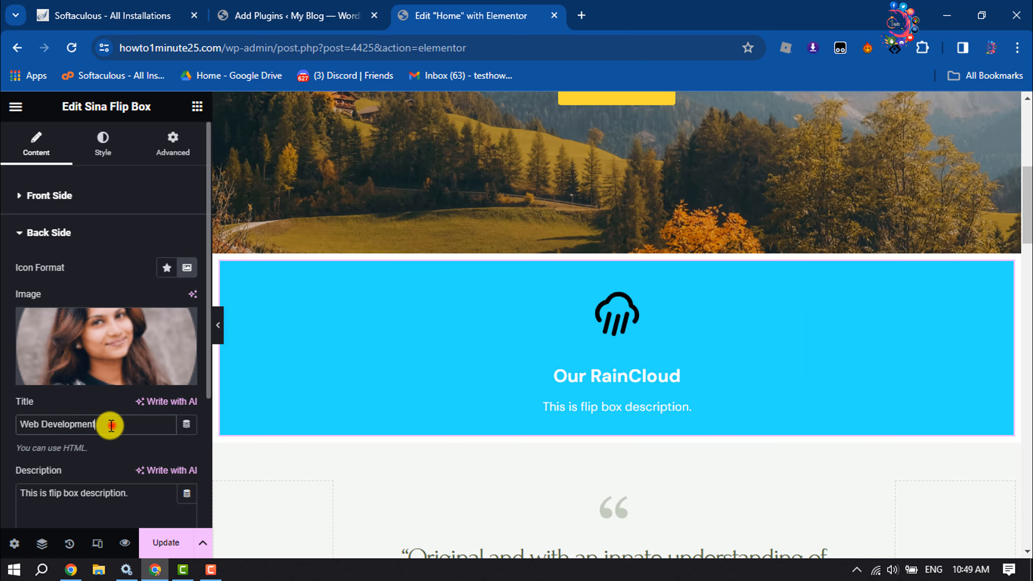
left_click_drag(112, 425, 2, 425)
scroll(67, 415, "down", 2)
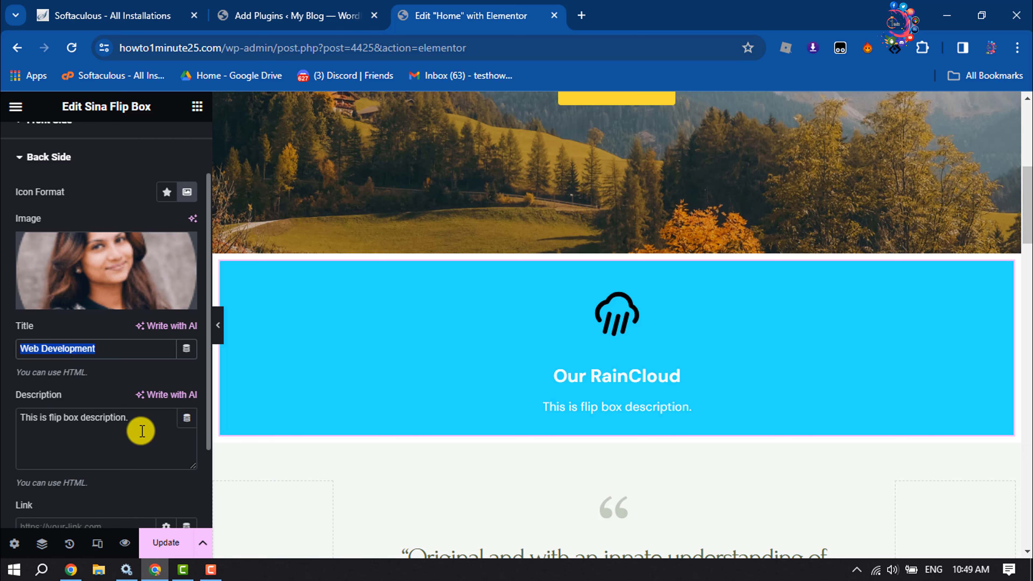
left_click_drag(134, 419, 20, 419)
mouse_move(548, 361)
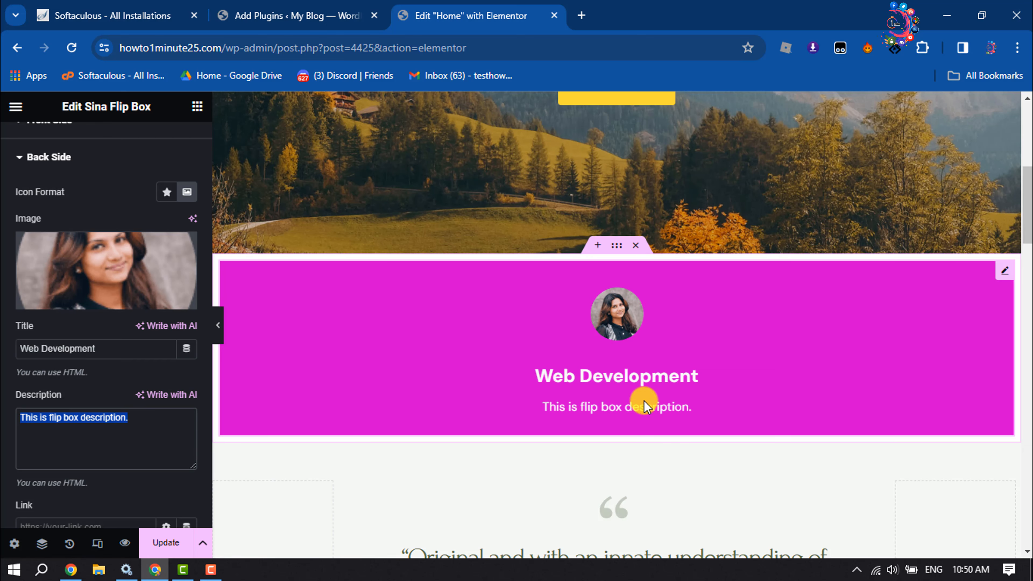
scroll(12, 440, "down", 3)
left_click(85, 417)
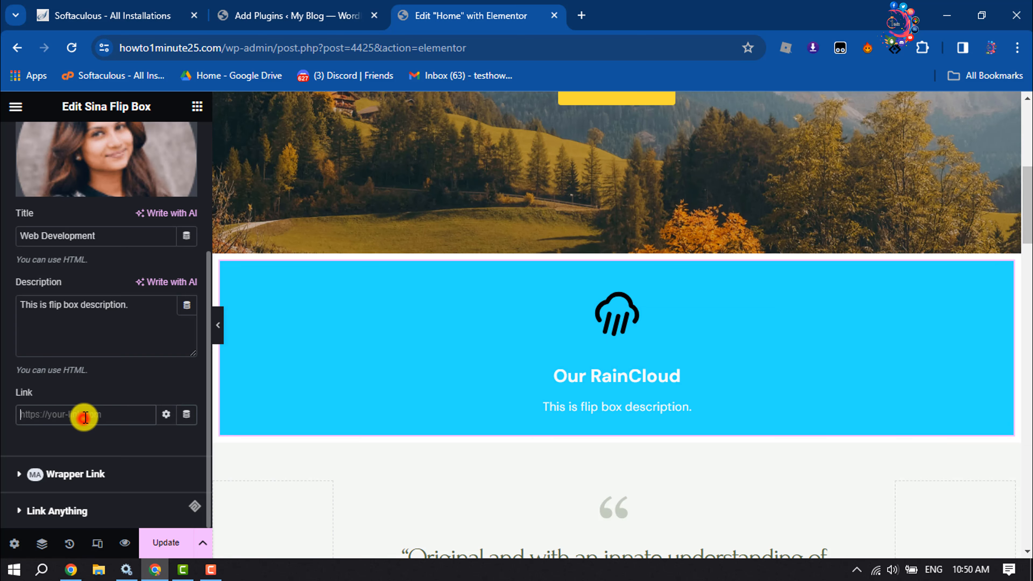
scroll(87, 412, "up", 5)
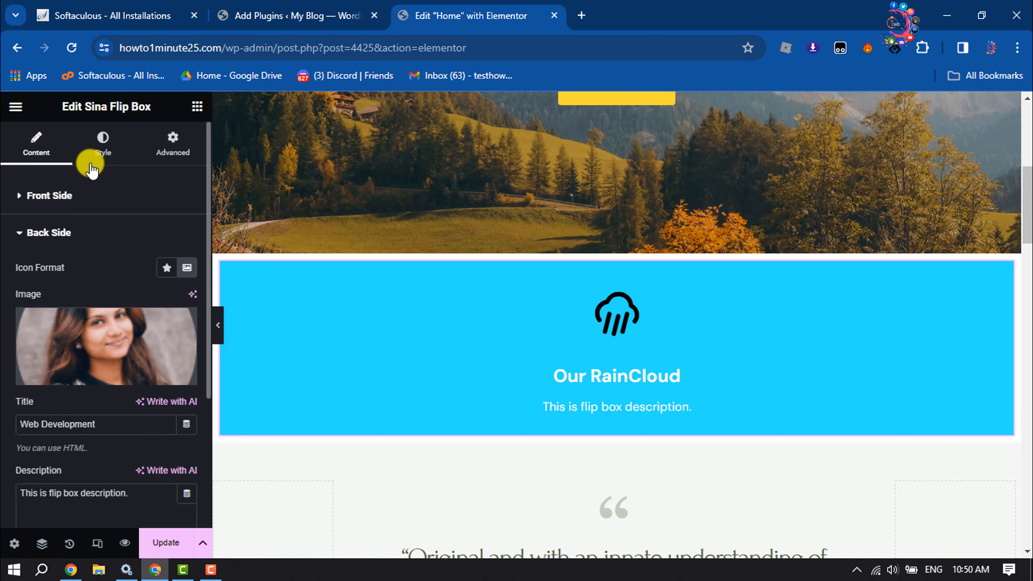
left_click(94, 183)
mouse_move(612, 337)
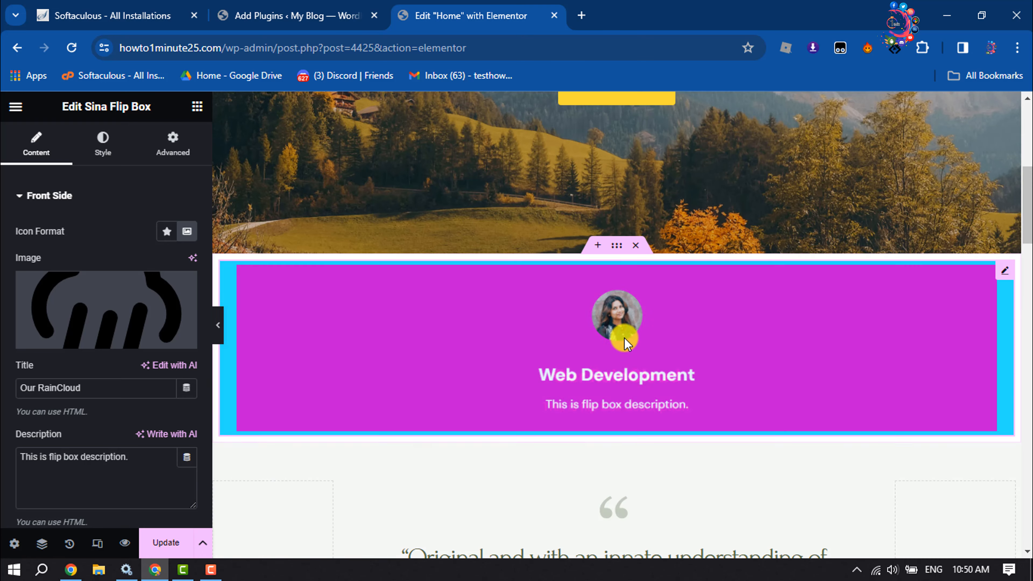
Set the flip box's effect to Horizontal Flip.
left_click(92, 147)
left_click(139, 234)
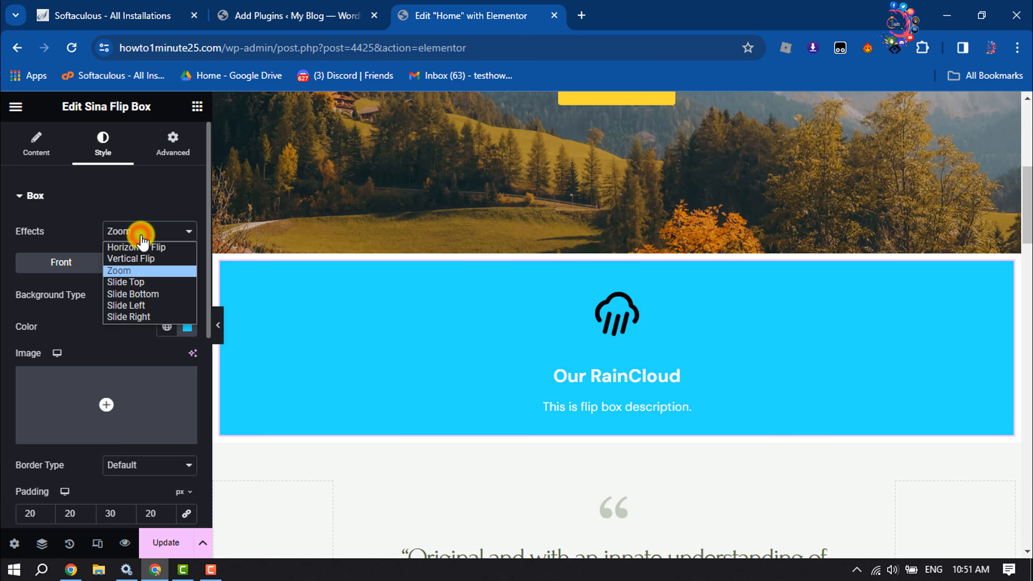
left_click(158, 247)
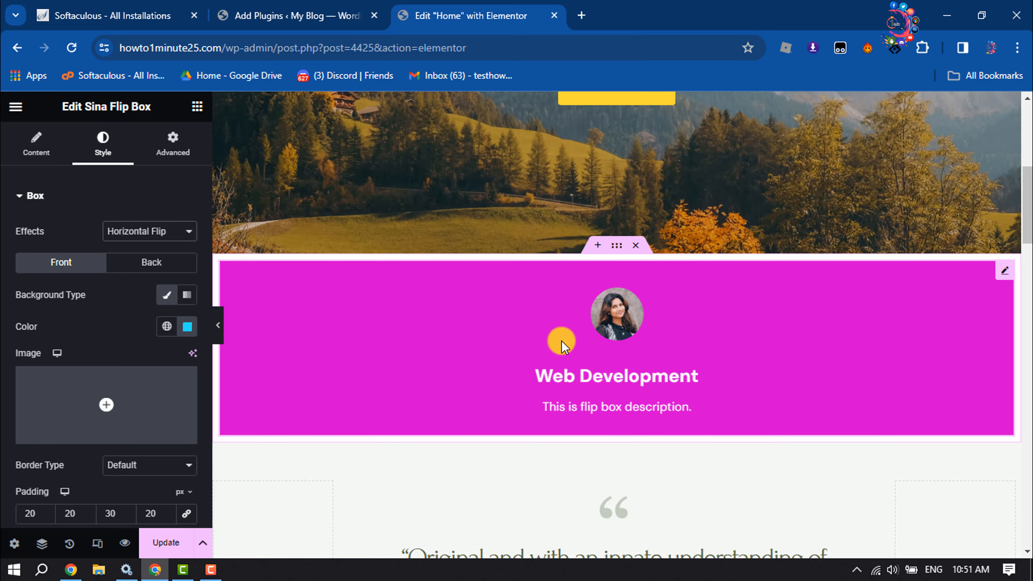
Try the Vertical Flip and Zoom effects on the flip box, and restore the Horizontal Flip effect.
left_click(147, 230)
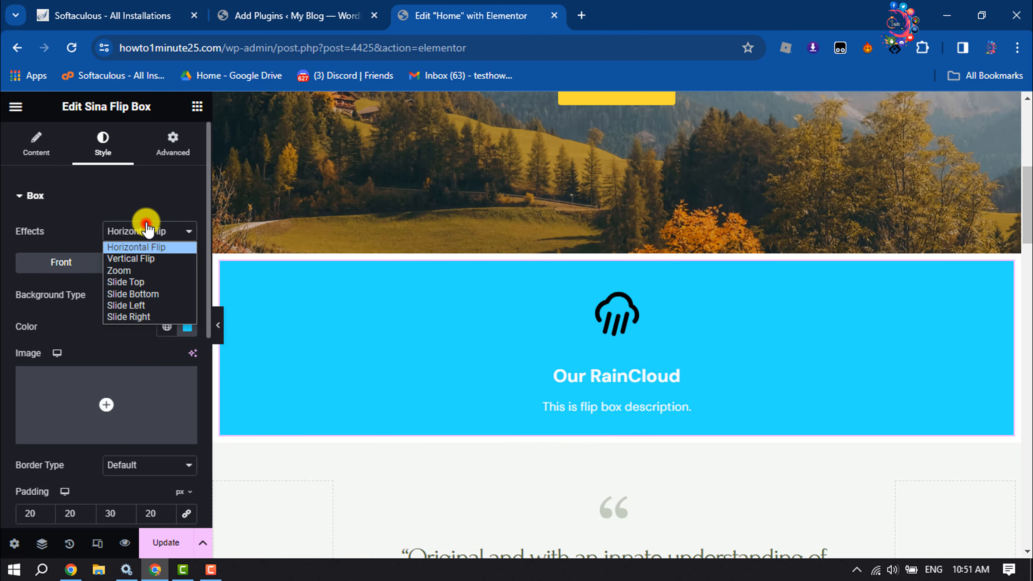
left_click(136, 258)
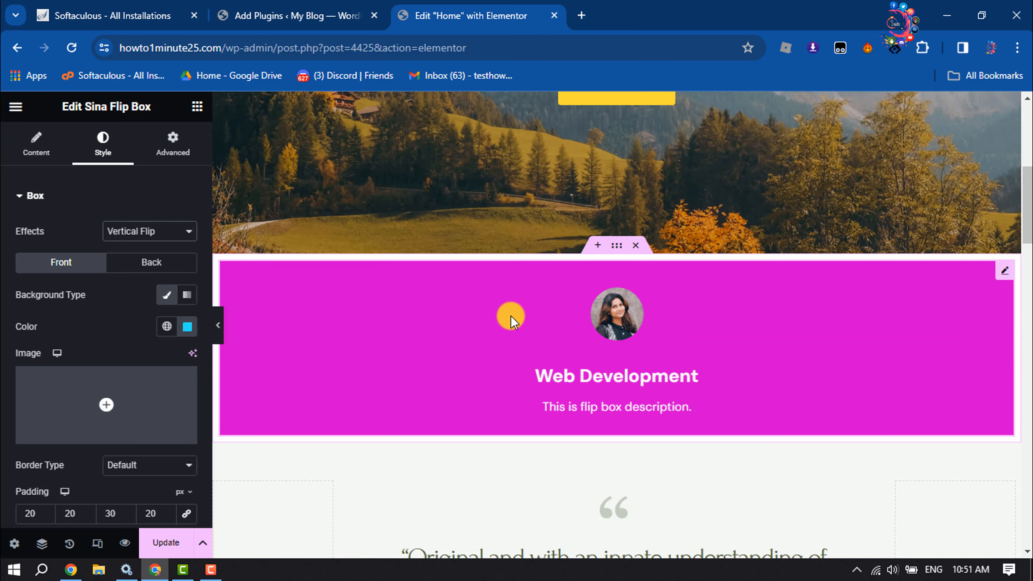
left_click(151, 233)
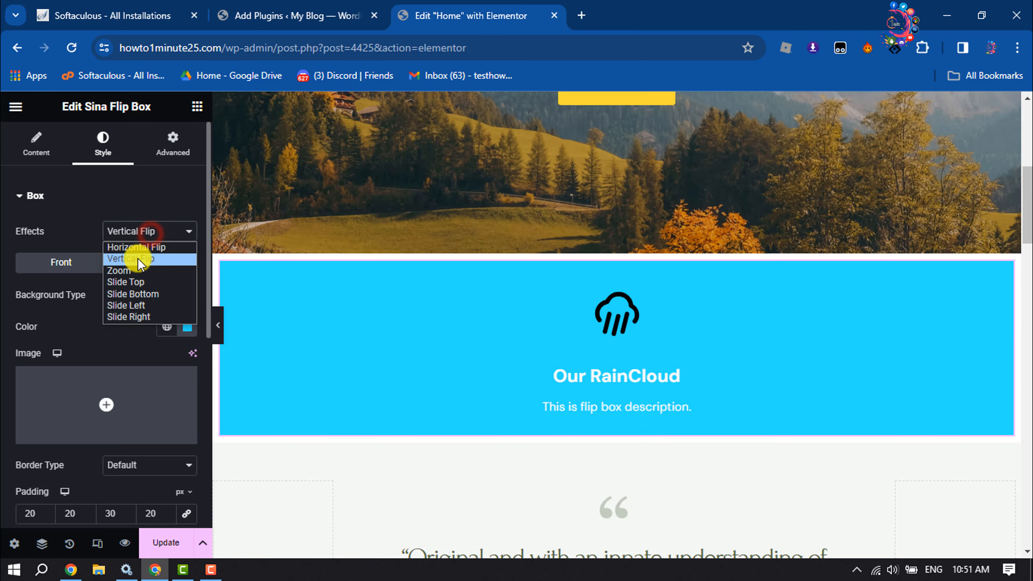
left_click(130, 270)
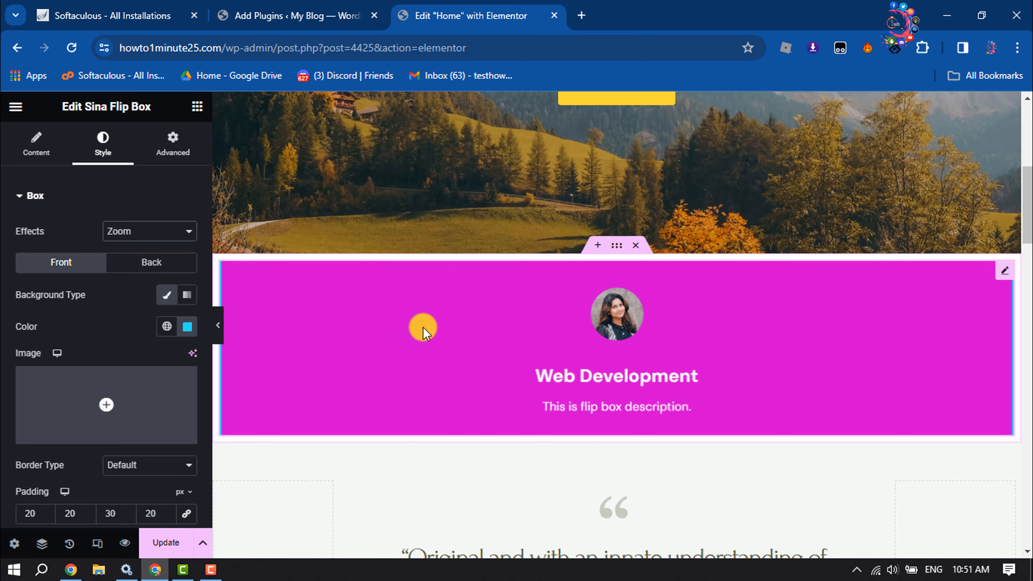
left_click(121, 230)
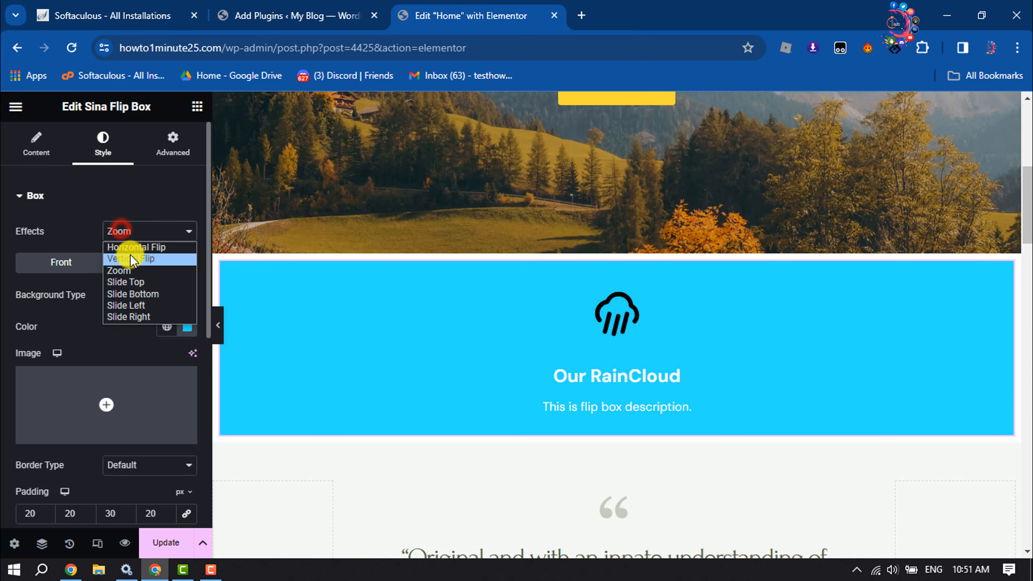
left_click(143, 246)
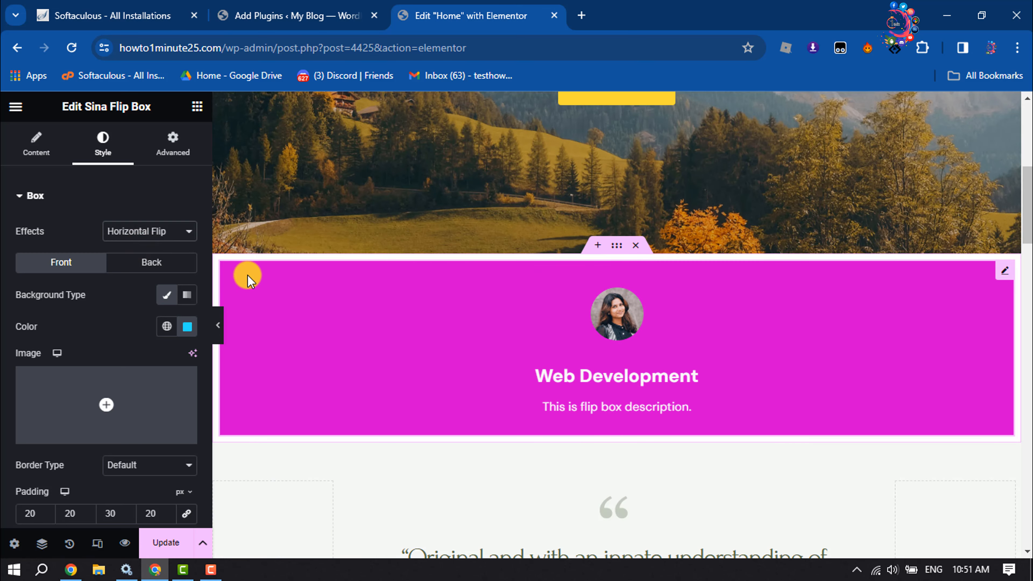
Duplicate the flip box and preview the copy's flip on the page.
right_click(235, 268)
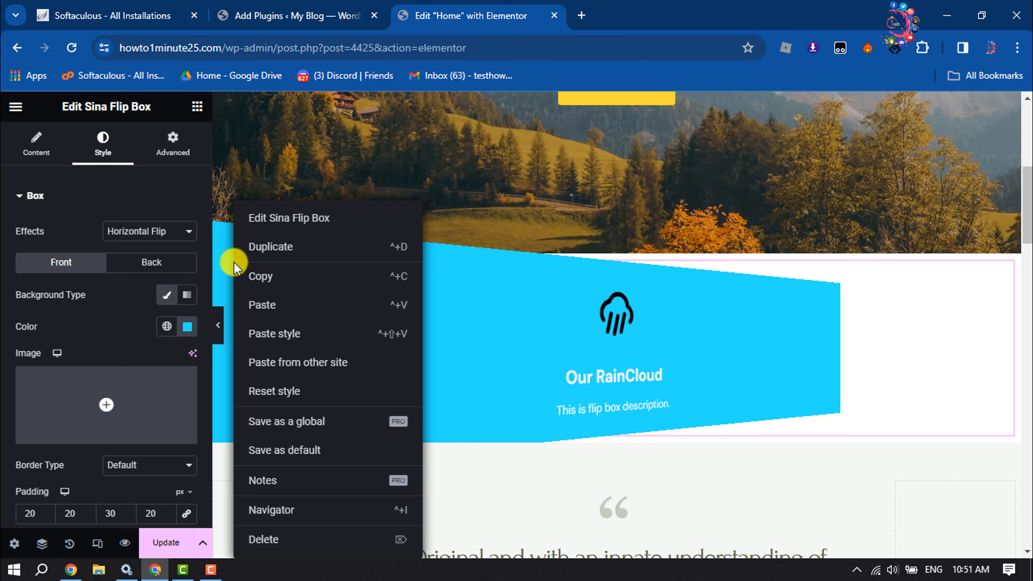
left_click(272, 247)
scroll(718, 374, "down", 3)
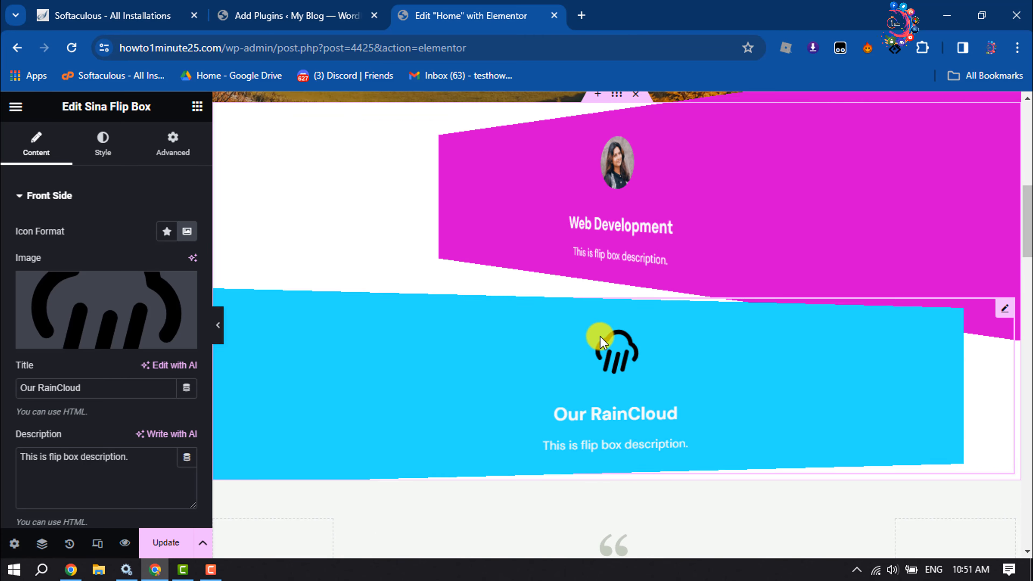
mouse_move(598, 348)
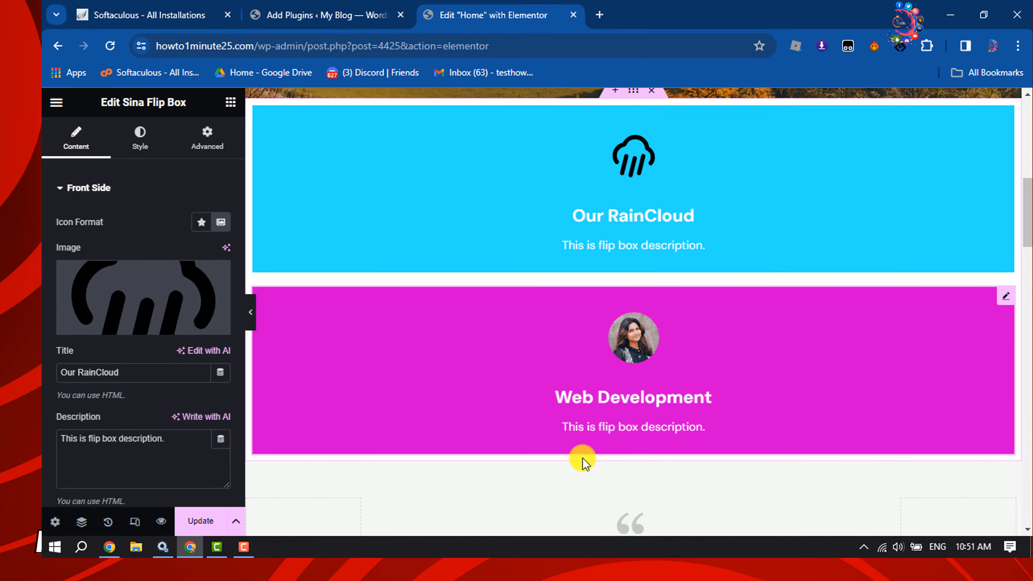